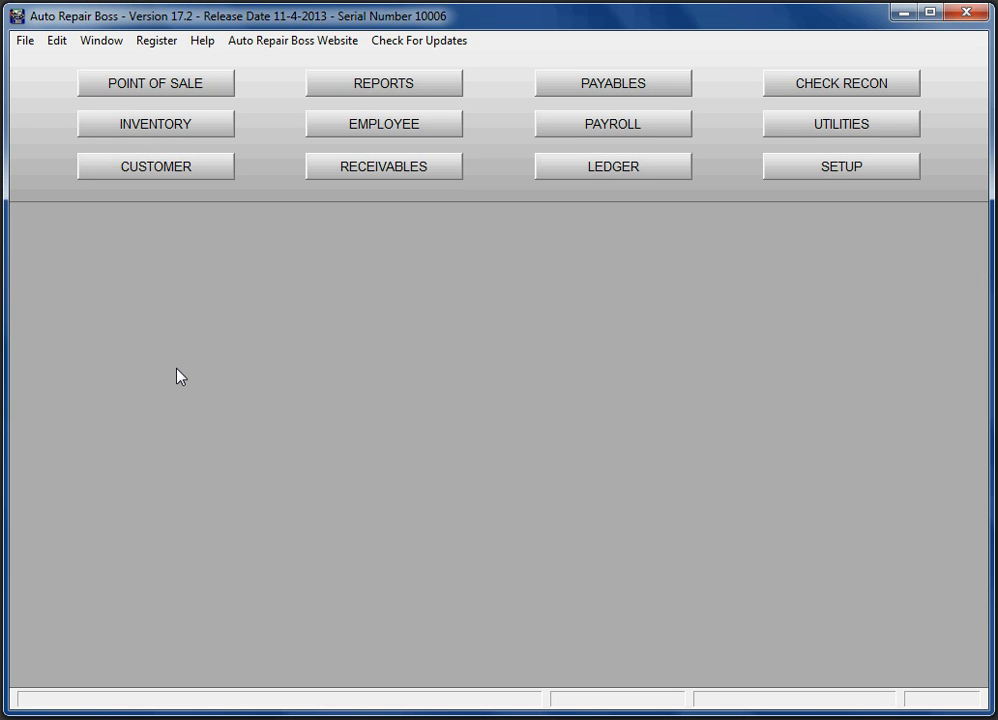
- Open a new blank estimate record from Point of Sale
left_click(223, 85)
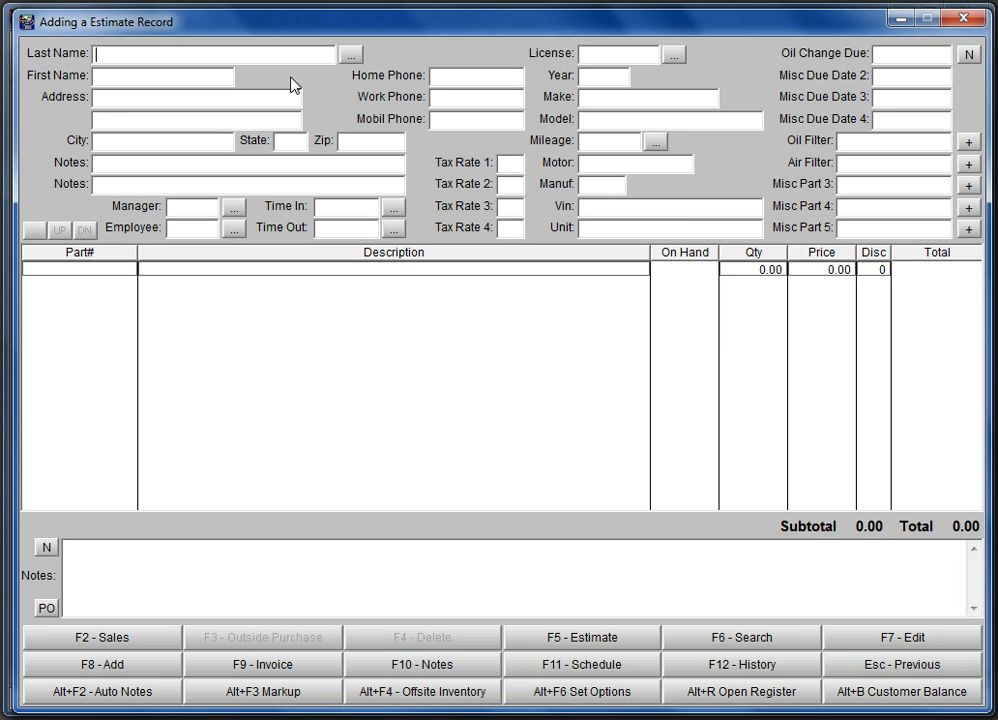
- Add and save a new customer account with the customer's last name, first name and street address
key("F8")
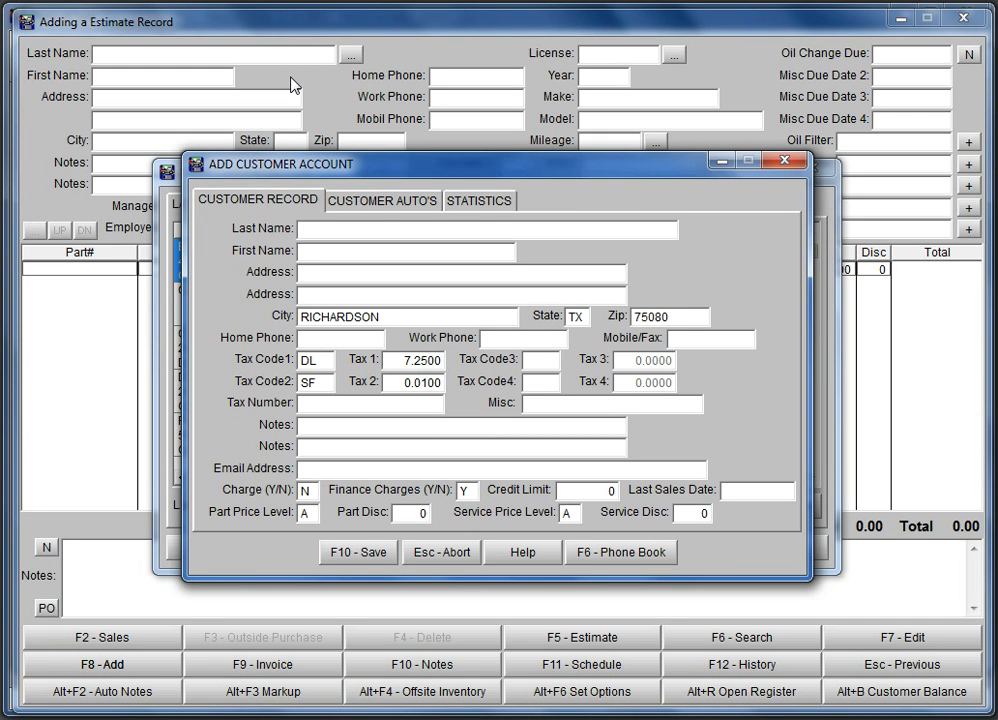
key("Tab")
key("Tab")
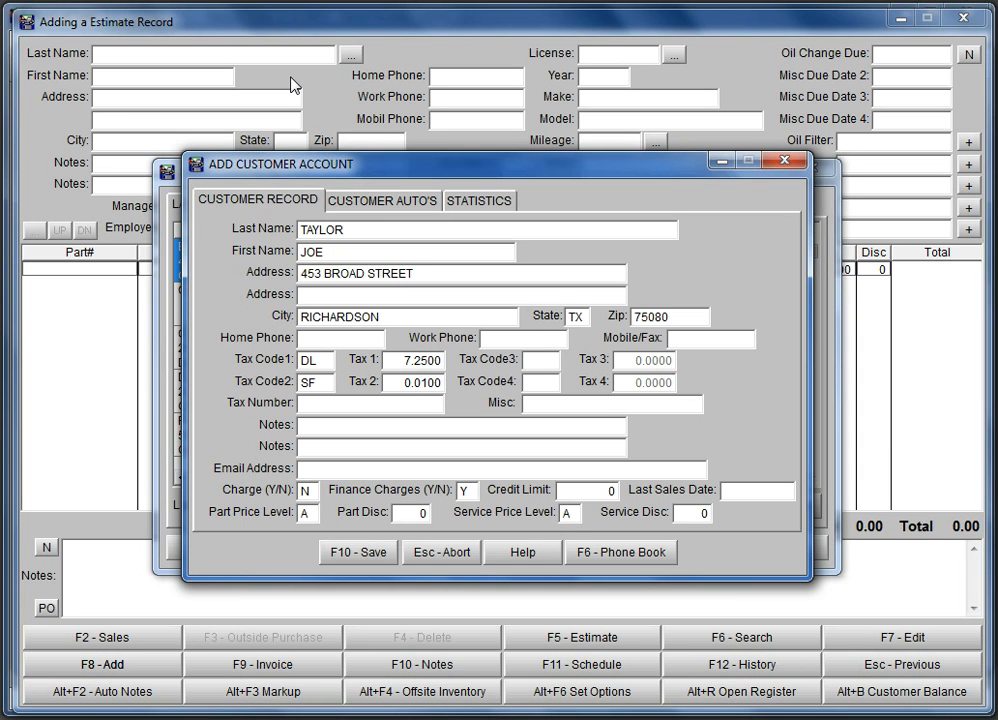
key("F10")
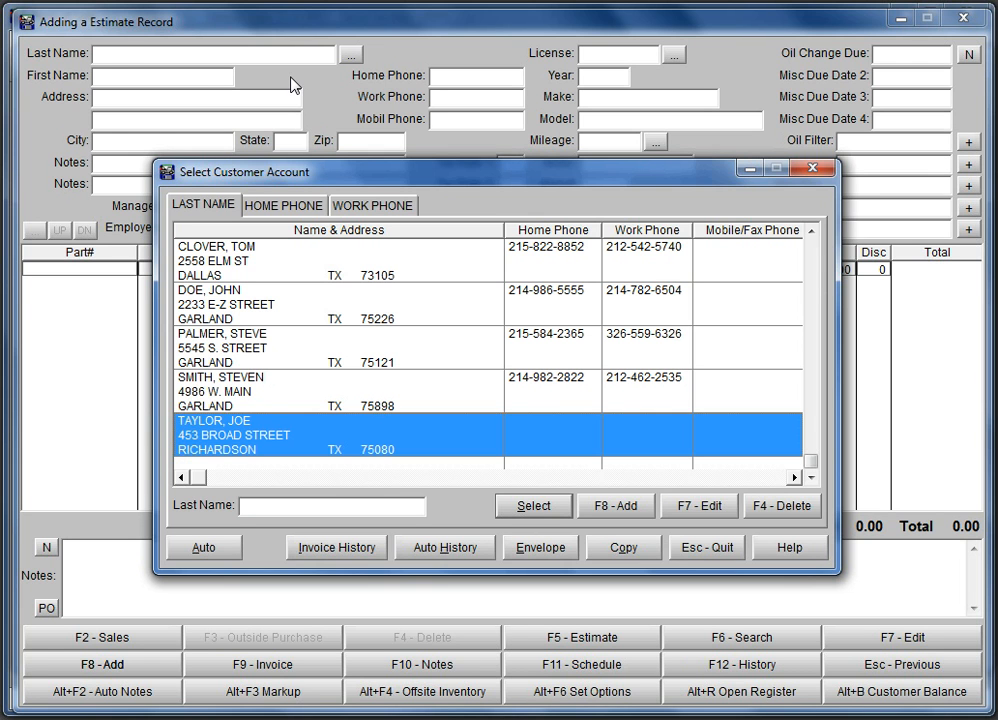
- Put the new customer on the estimate and bring up their empty vehicle list
key("Return")
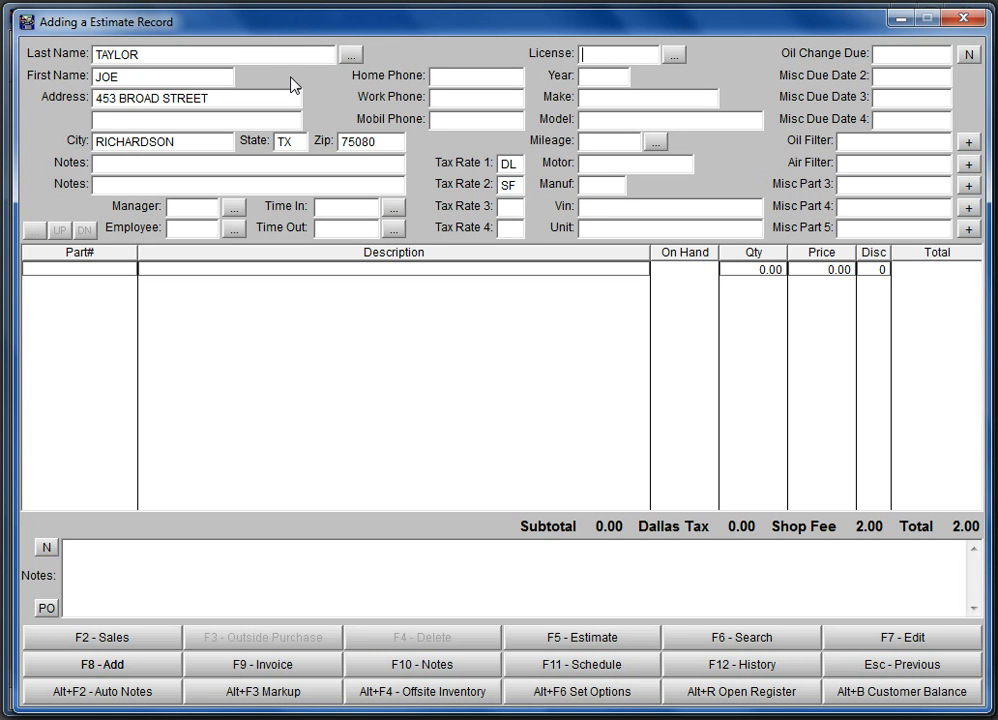
key("Tab")
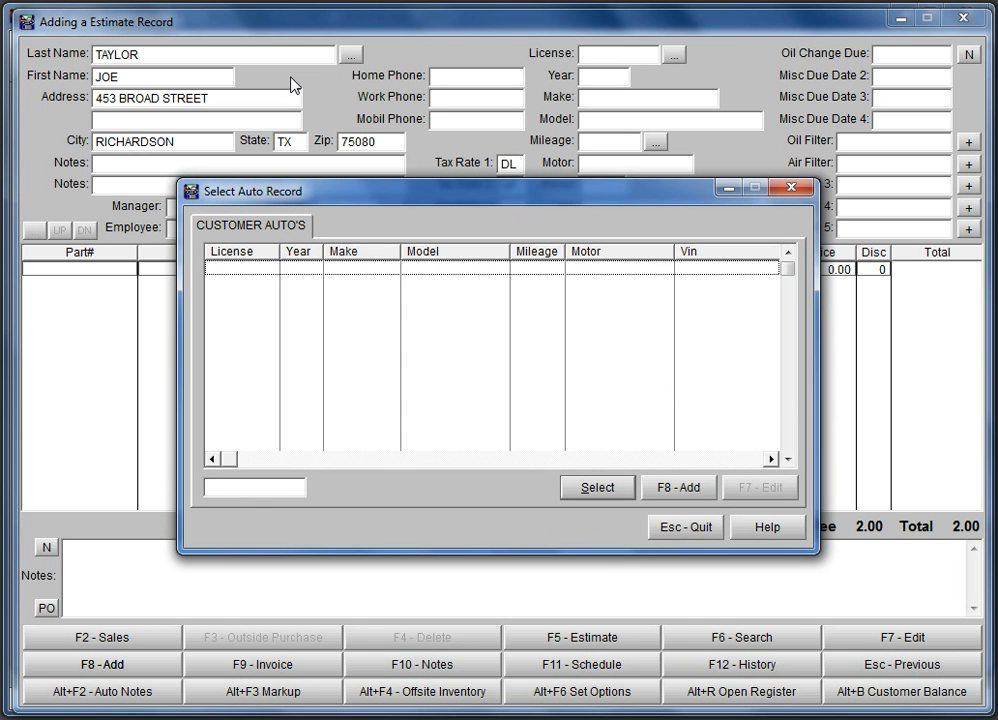
- Add vehicle license TEST, a 1991 Chevrolet Camaro, and attach it to the estimate
key("F8")
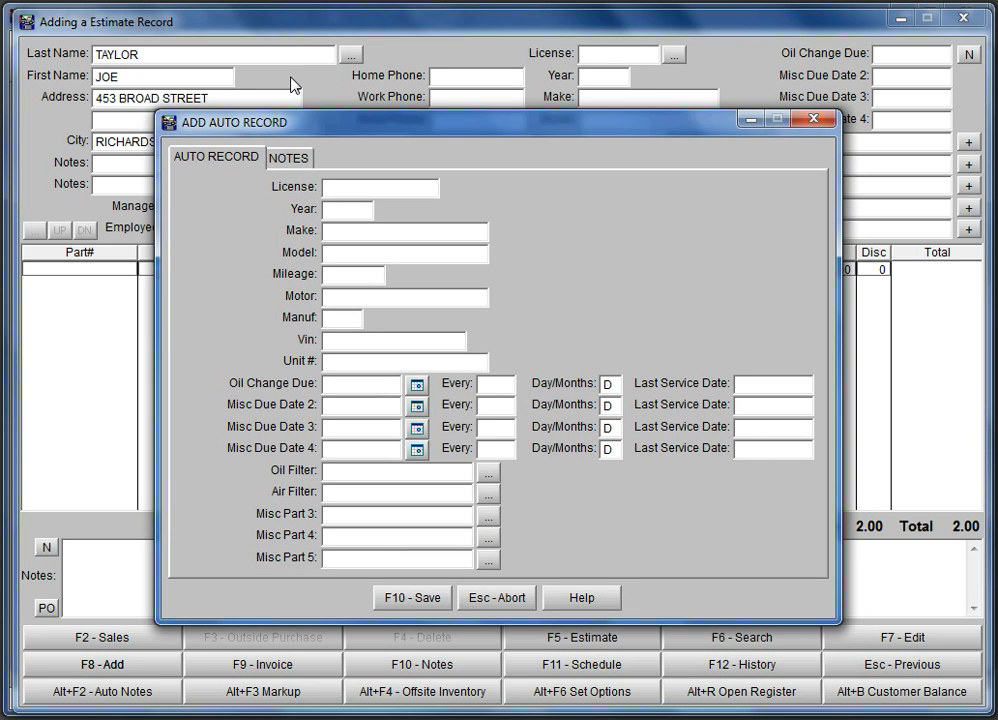
type("TEST")
key("Tab")
type("1991")
key("Tab")
type("CHEVROLET")
key("Tab")
type("CAMARO")
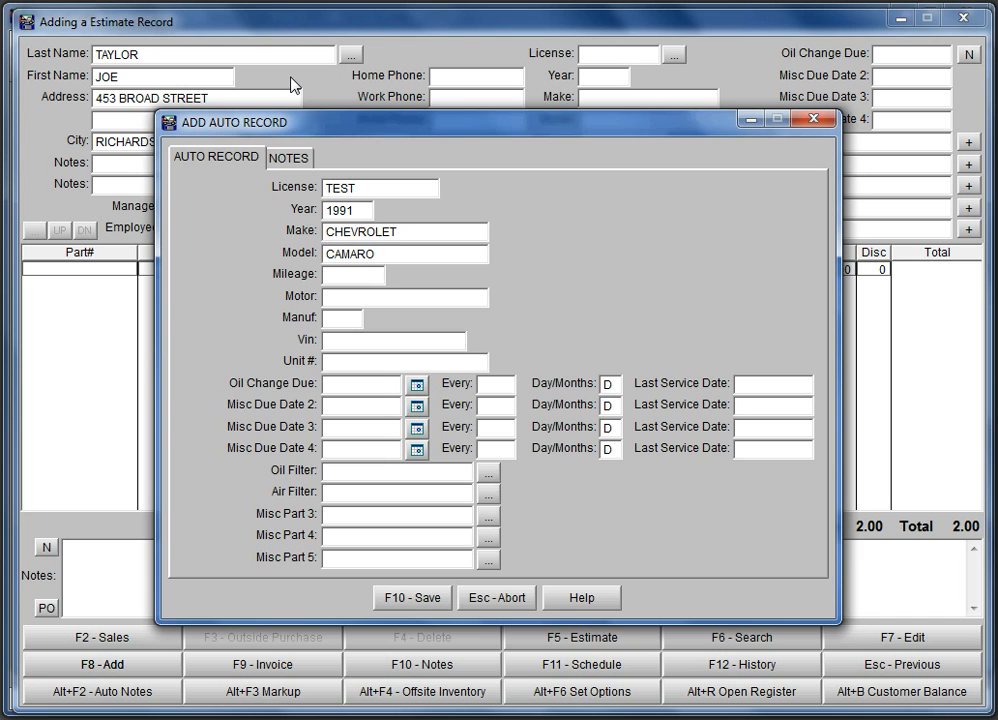
key("F10")
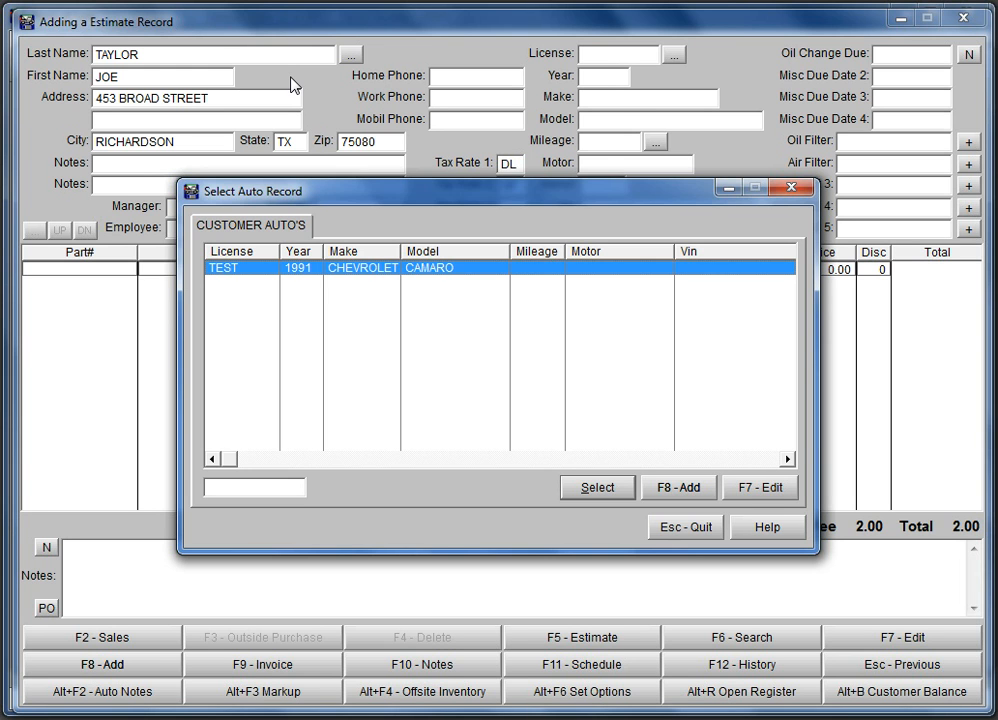
key("Return")
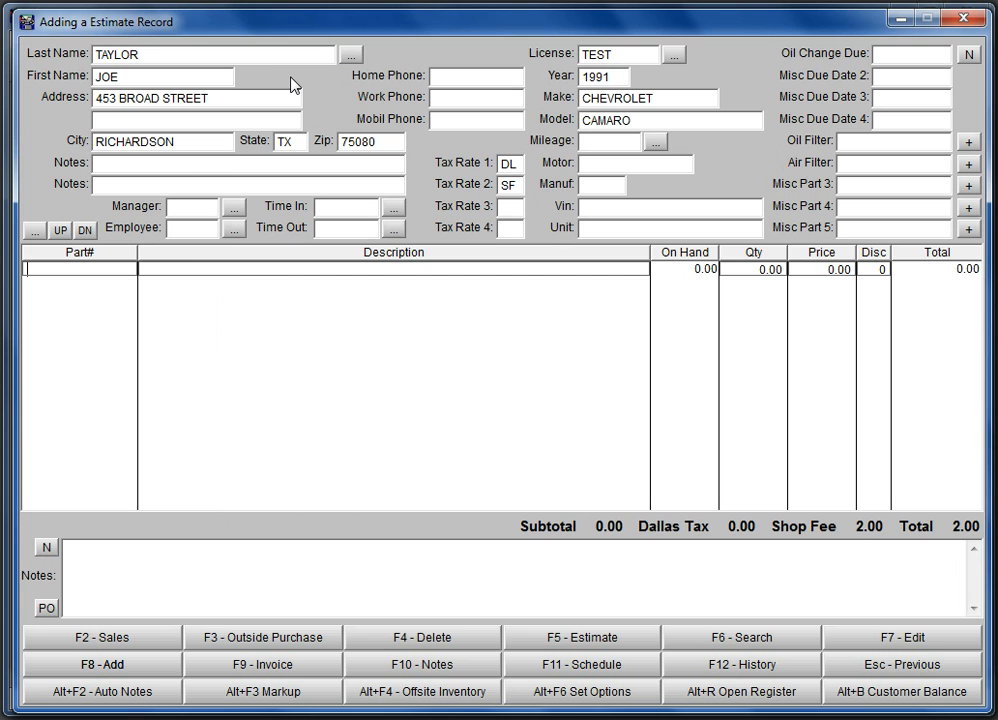
- Add part RMD154 with quantity 1 and a 10 discount, then enter FBJ on the next line
type("RMD154")
key("Return")
key("Return")
type("1")
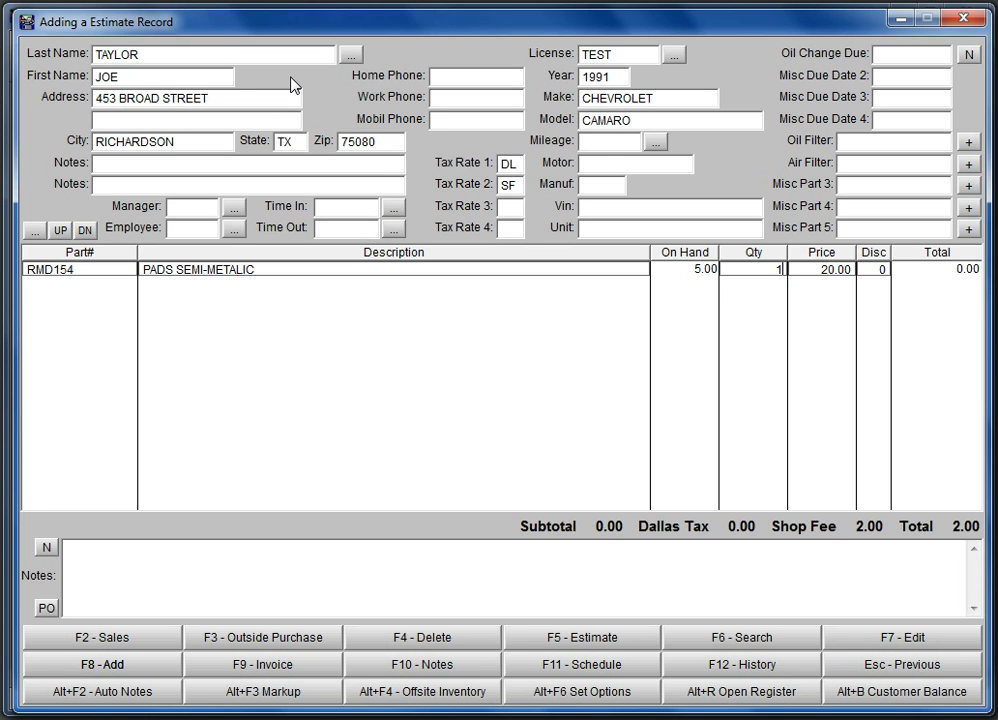
key("Return")
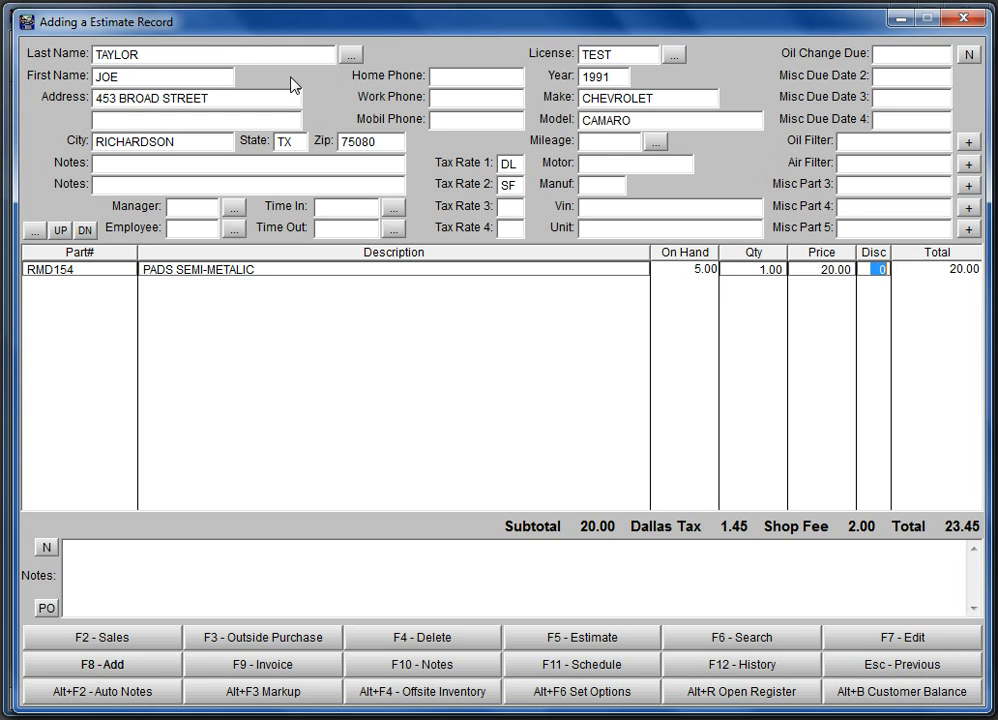
type("10")
key("Return")
type("FBJ")
key("Return")
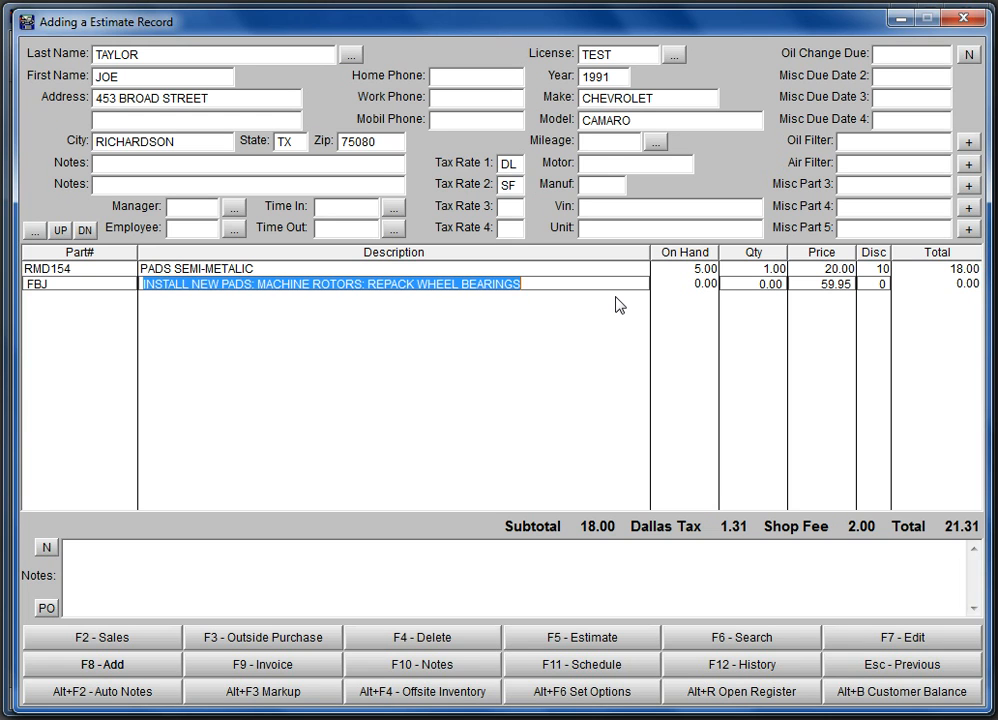
- Set the FBJ labour quantity to 1 and start checkout for the 81.26 total
key("Tab")
type("1")
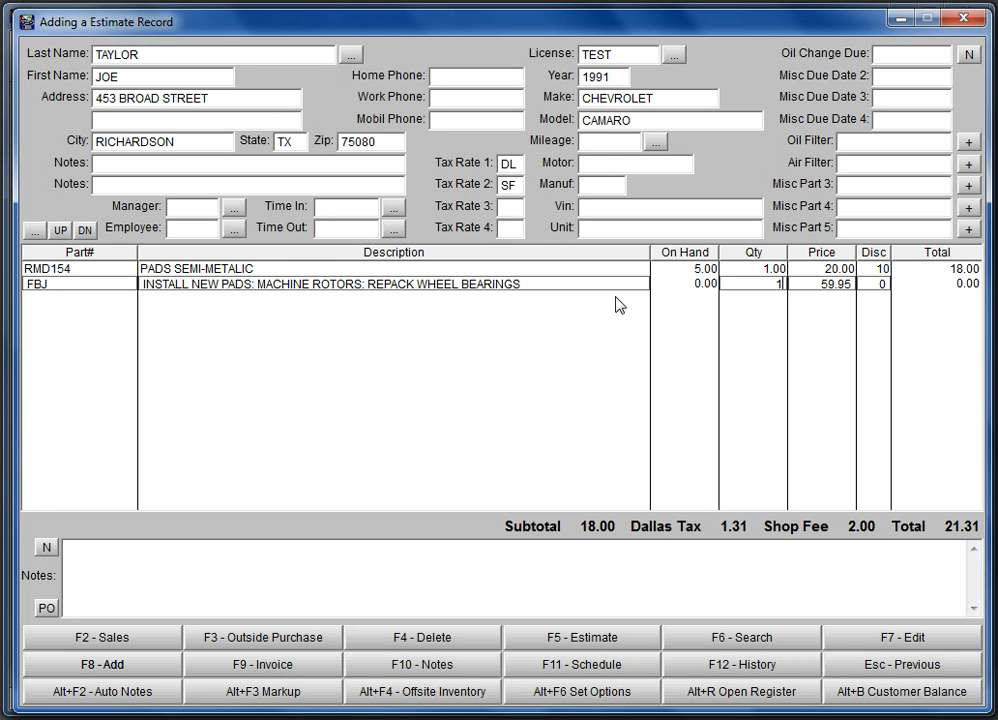
key("Tab")
key("Tab")
key("Tab")
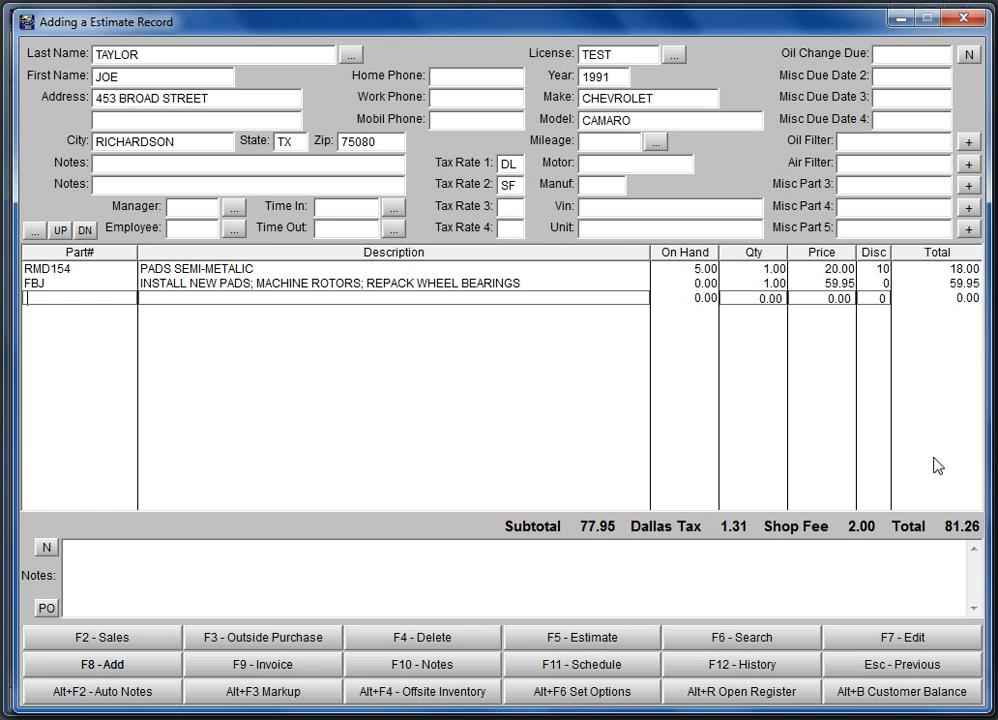
key("F9")
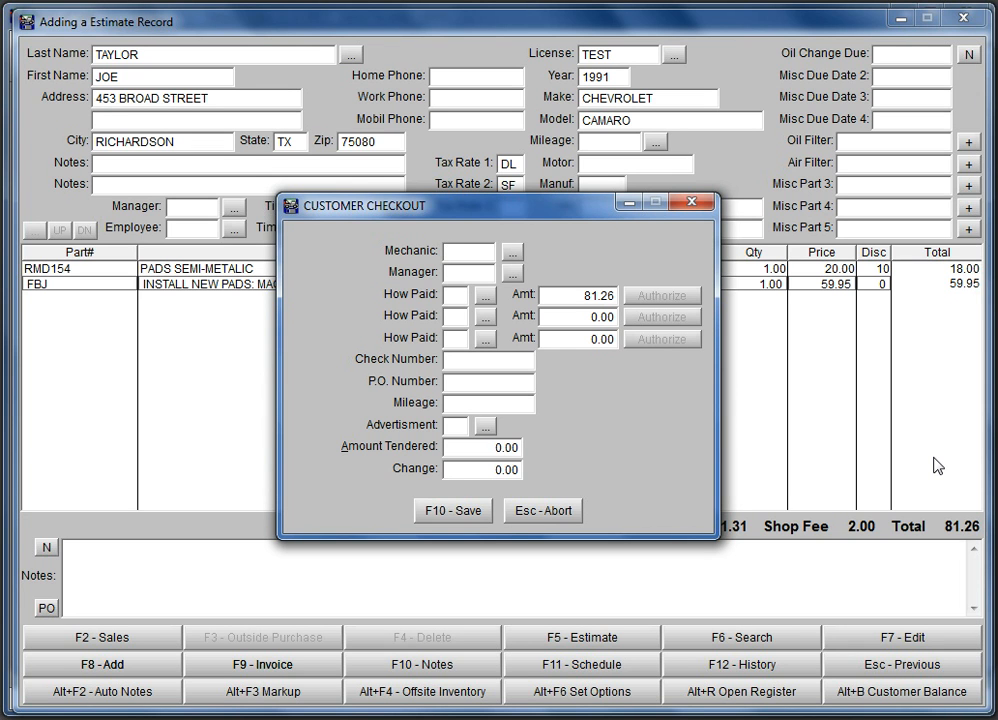
- Assign GP as mechanic and SS as manager, then bring up the payment methods
key("Tab")
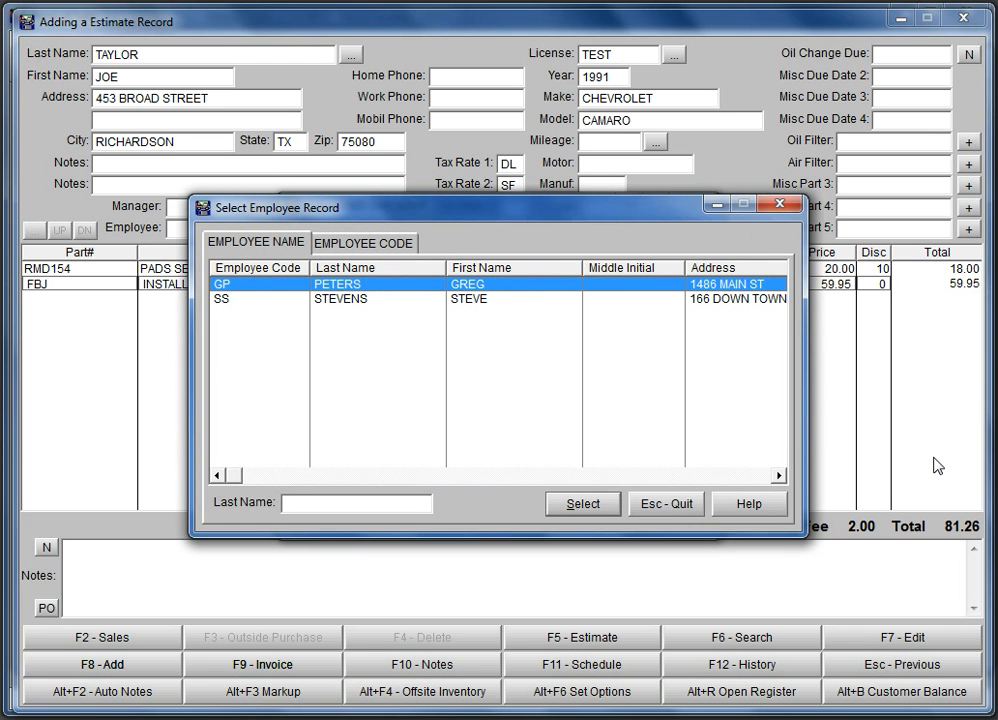
key("Return")
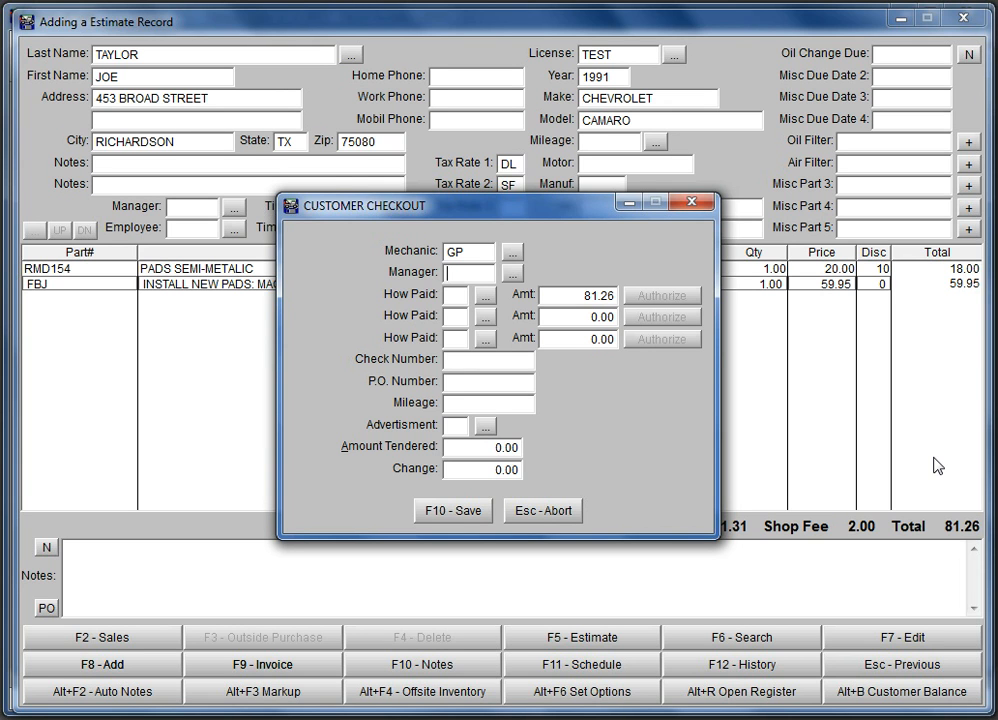
key("Tab")
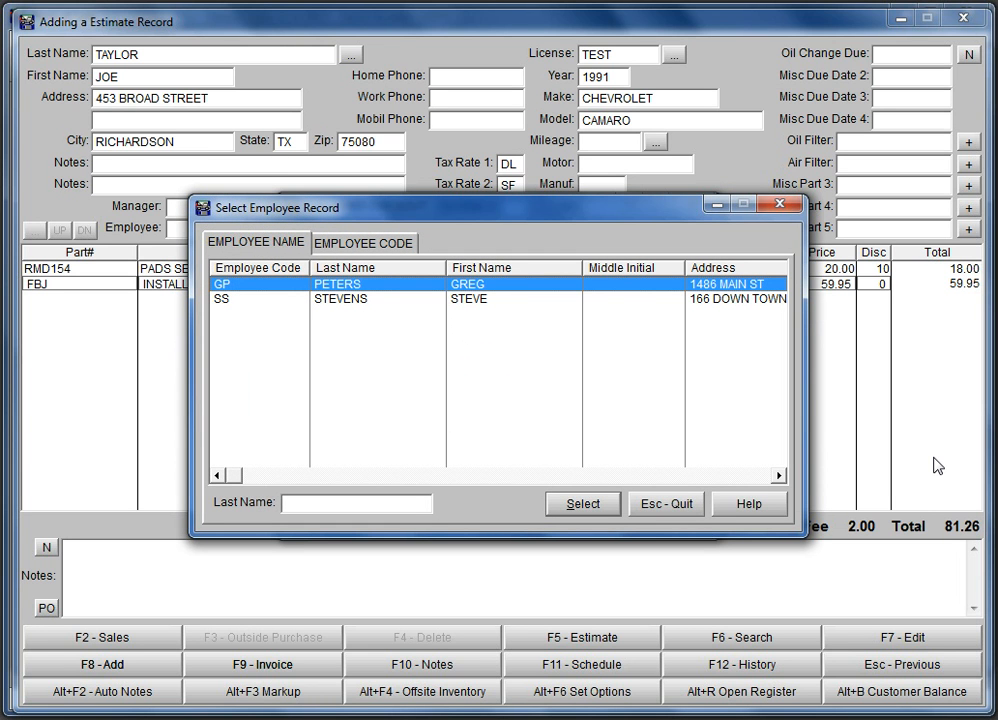
key("Down")
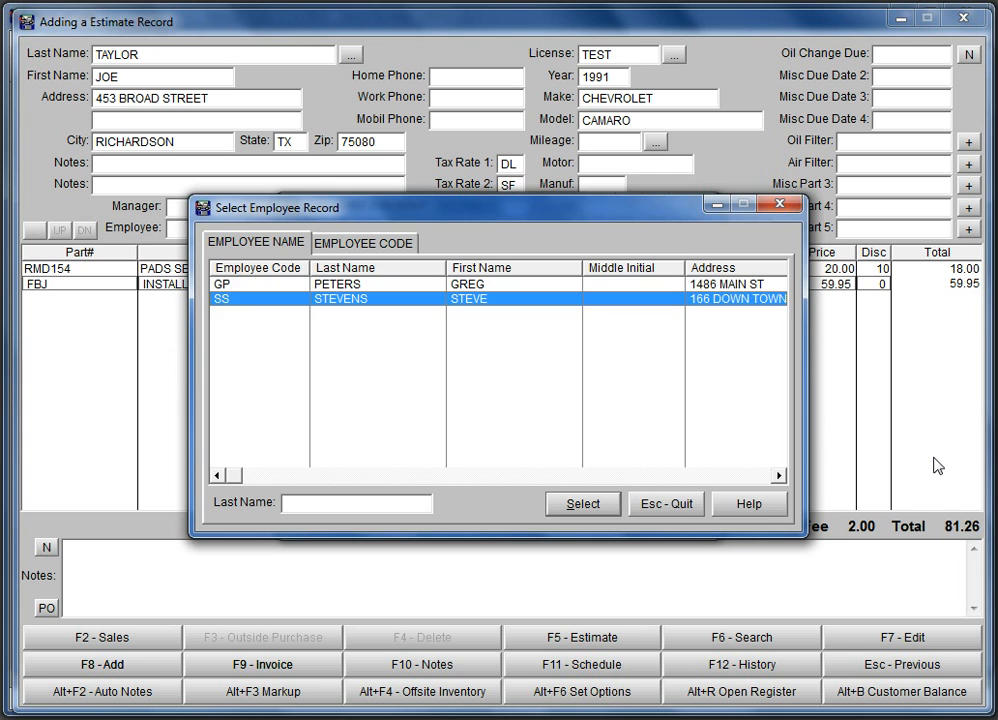
key("Return")
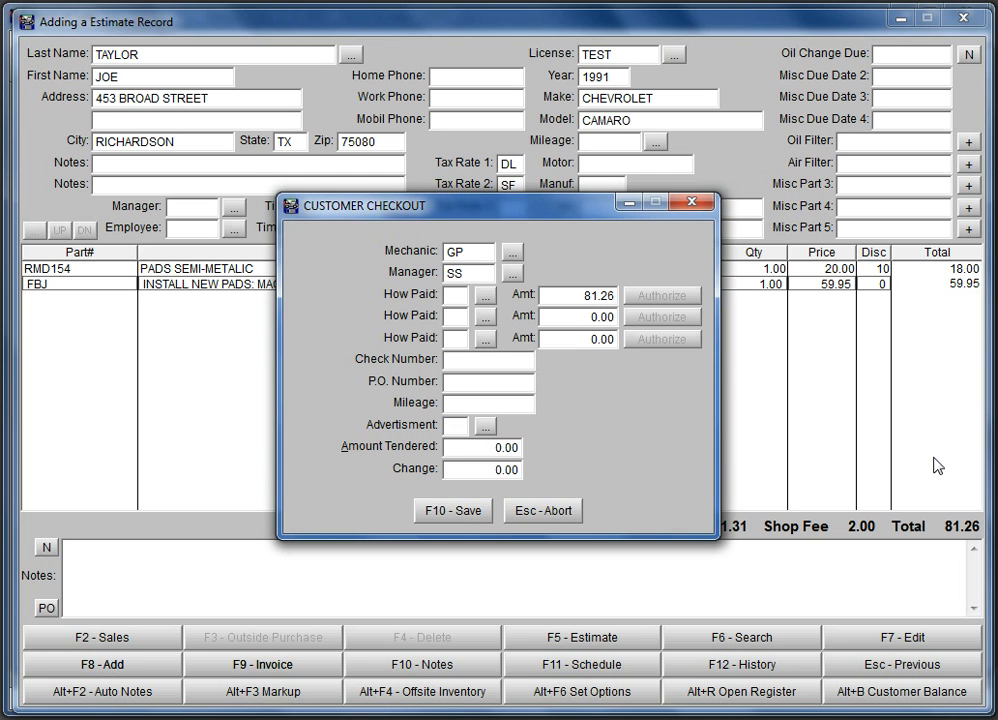
key("Tab")
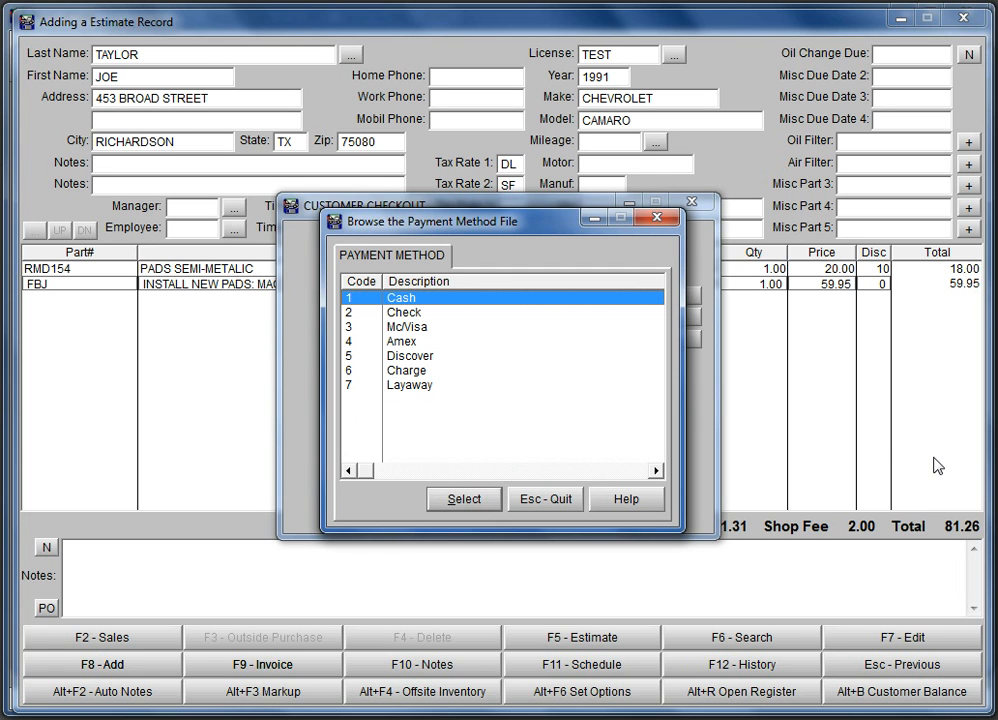
- Choose Mc/Visa as the payment method and accept the full 81.26 amount
key("Down")
key("Down")
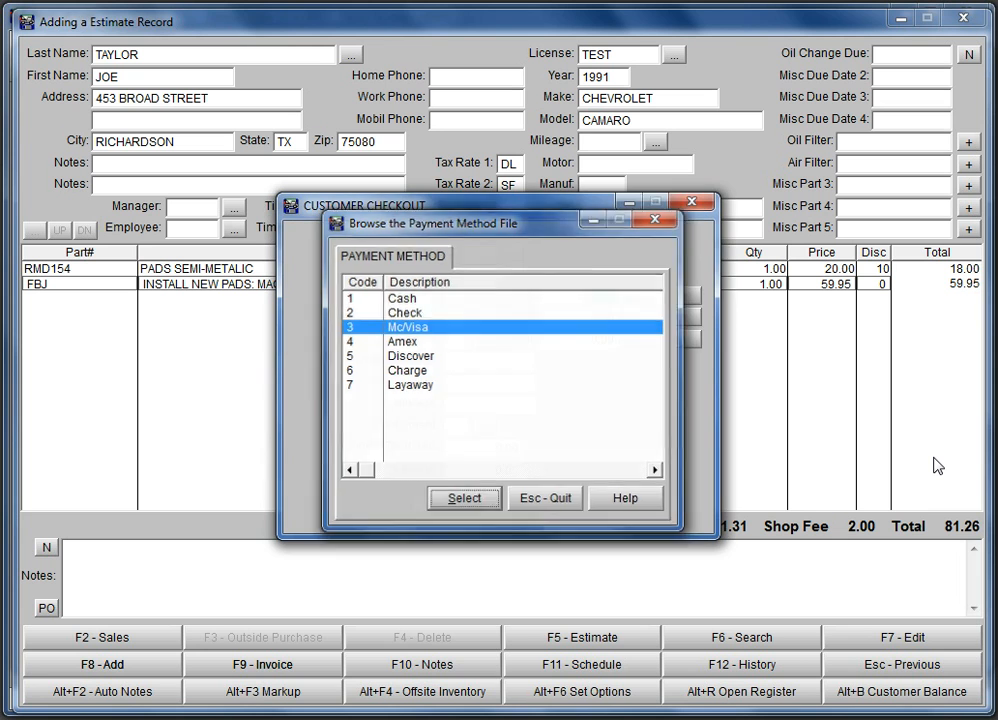
key("Return")
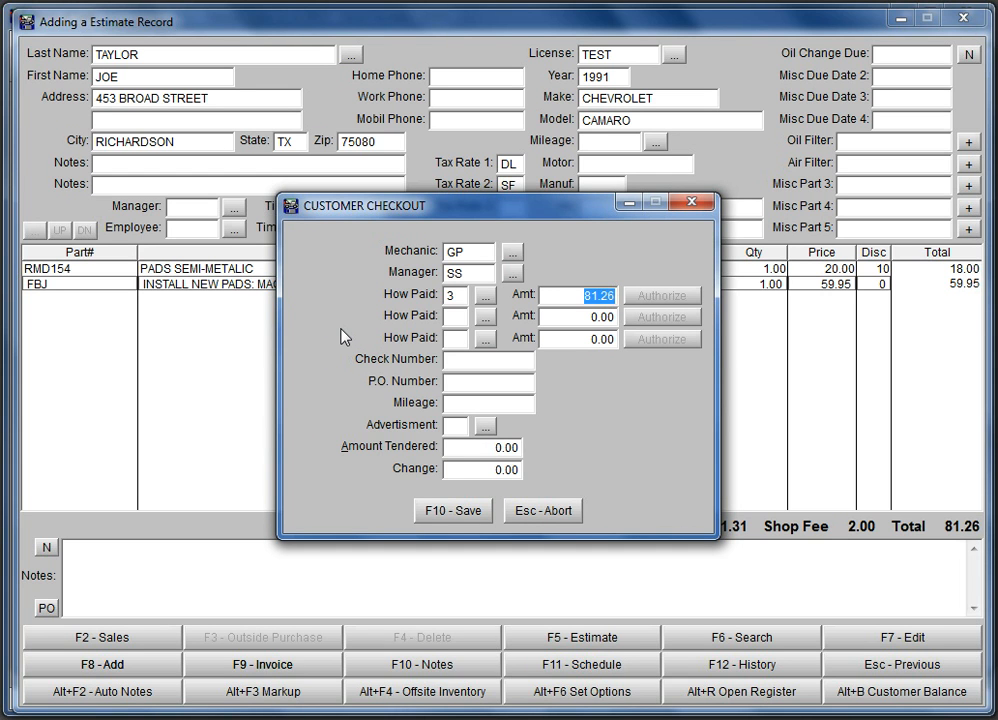
key("Return")
- Save the checkout and print the invoice
key("F10")
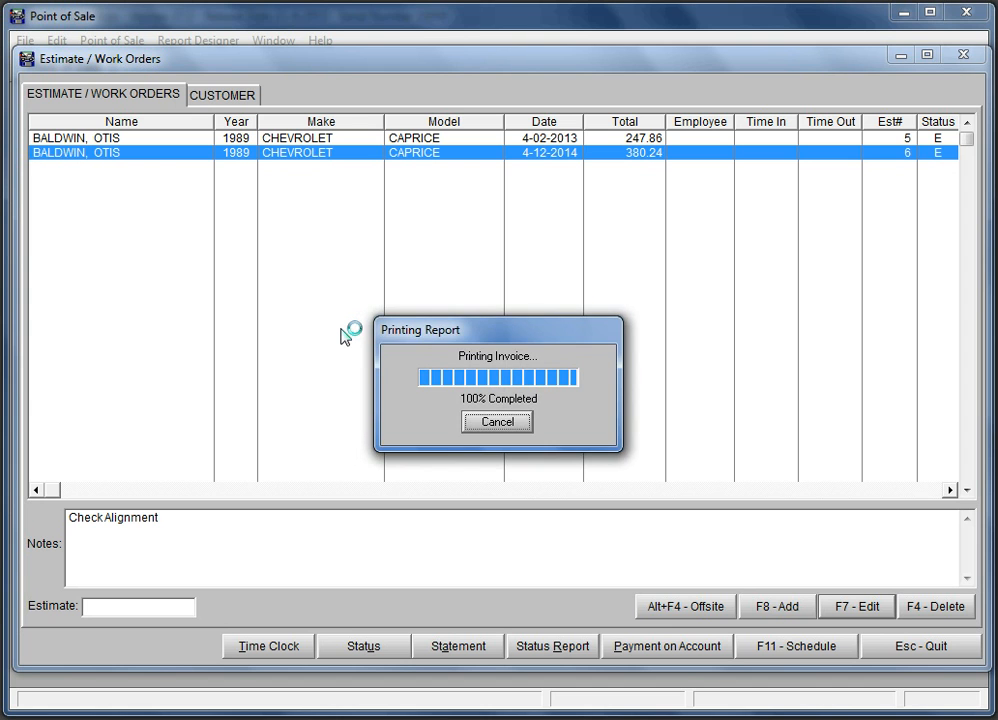